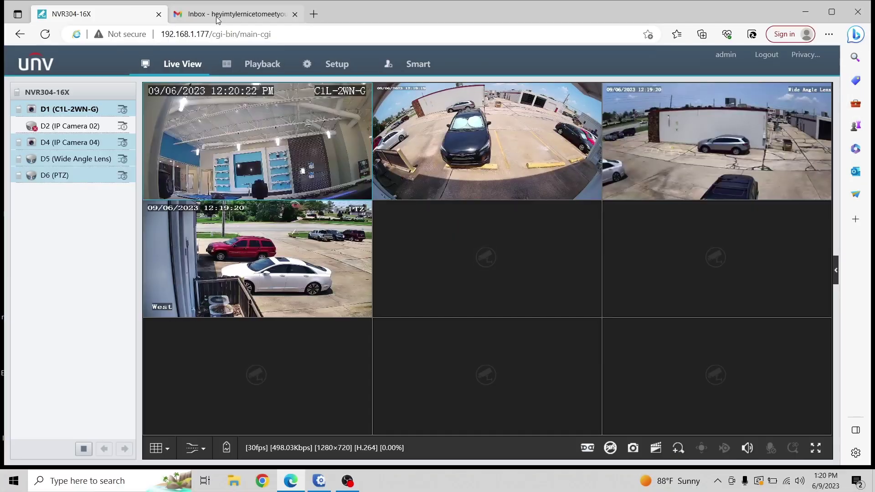
# Step: Switch from the NVR304-16X web page to the Gmail inbox tab
pyautogui.click(218, 18)
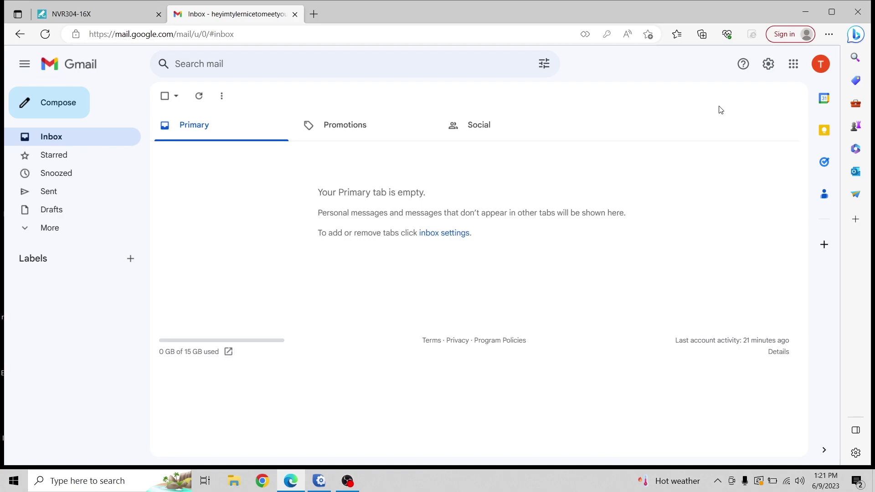
# Step: Open the Security section of Manage your Google Account to find 2-Step Verification
pyautogui.click(825, 73)
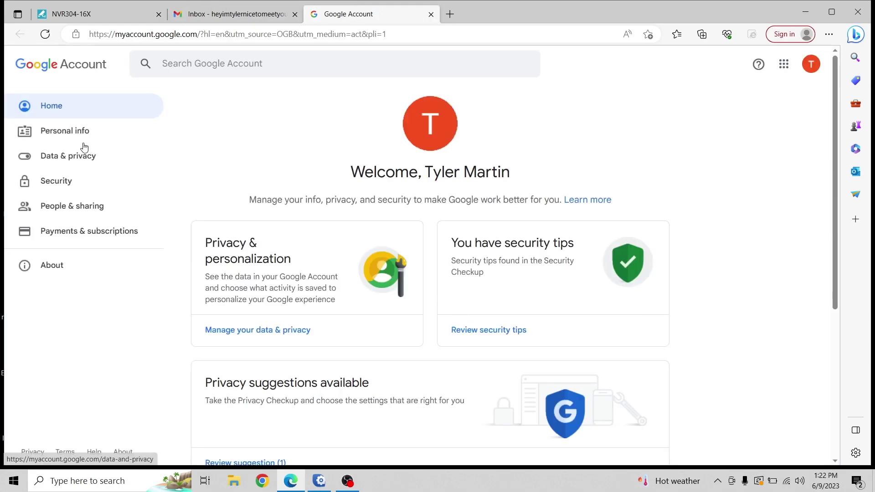
pyautogui.click(58, 181)
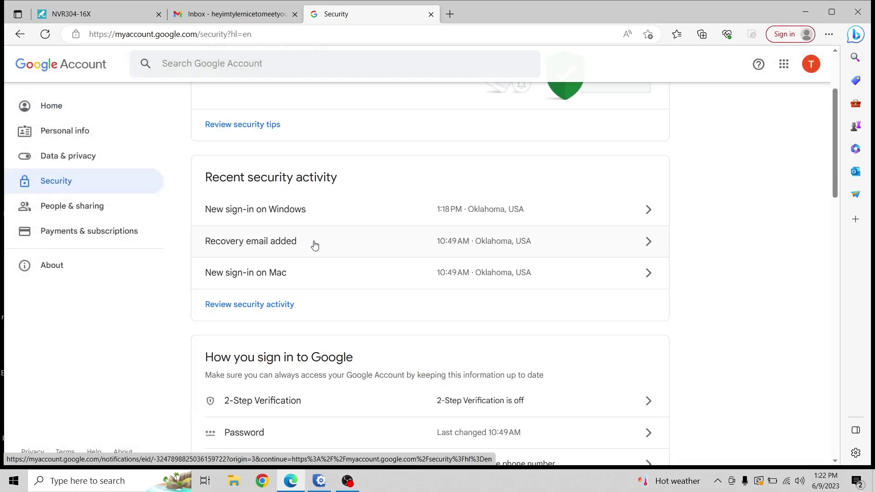
pyautogui.scroll(1, 250, 142)
pyautogui.scroll(-6, 242, 156)
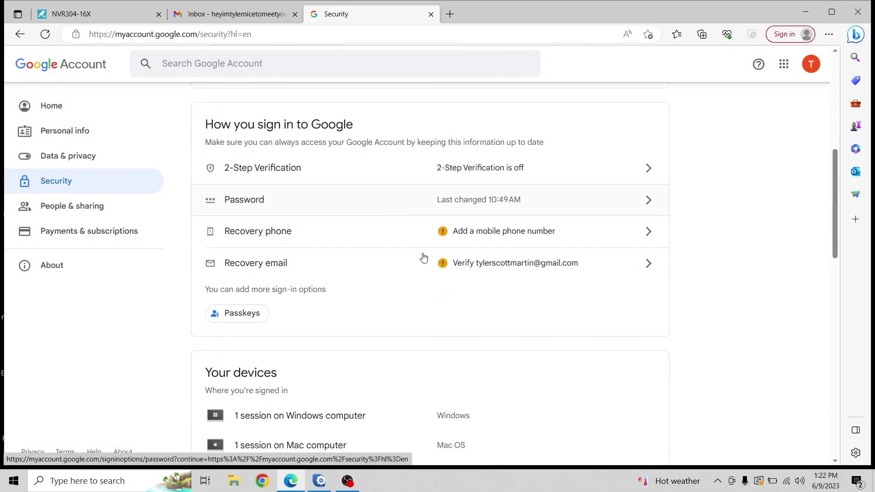
# Step: Enroll the account's phone, enter the texted verification code, and turn on 2-Step Verification
pyautogui.click(461, 155)
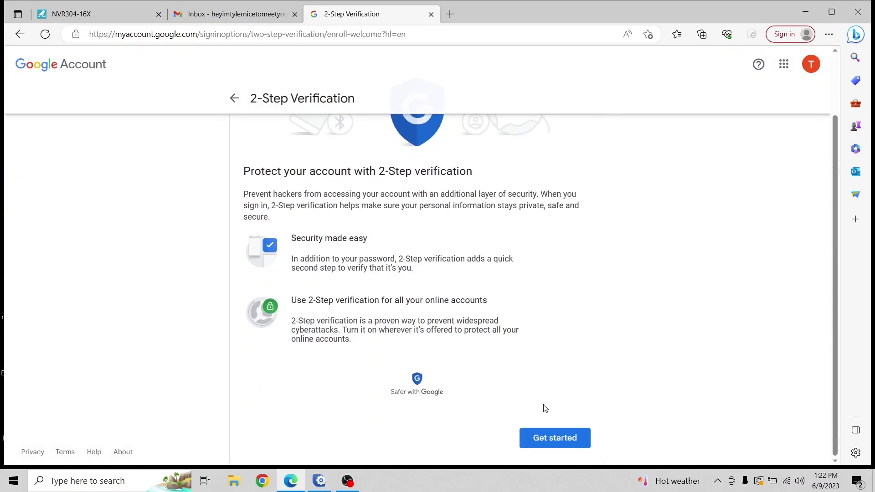
pyautogui.click(555, 438)
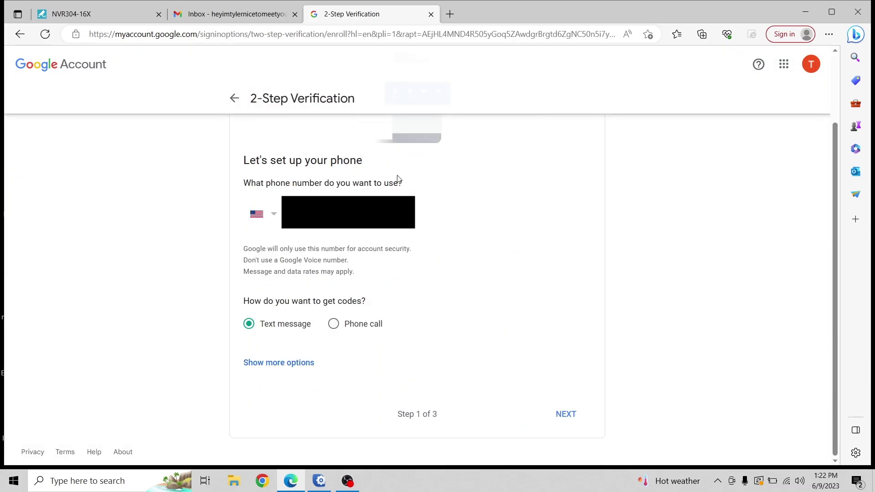
pyautogui.click(565, 415)
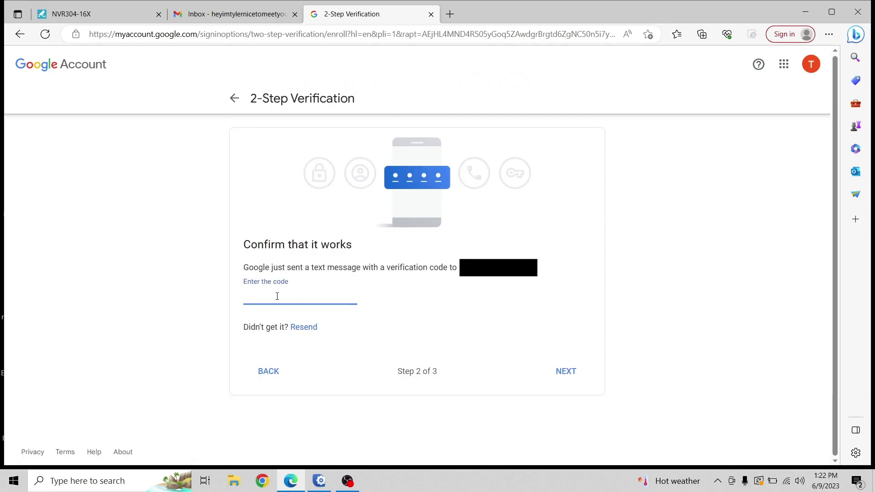
pyautogui.press('Return')
pyautogui.click(575, 324)
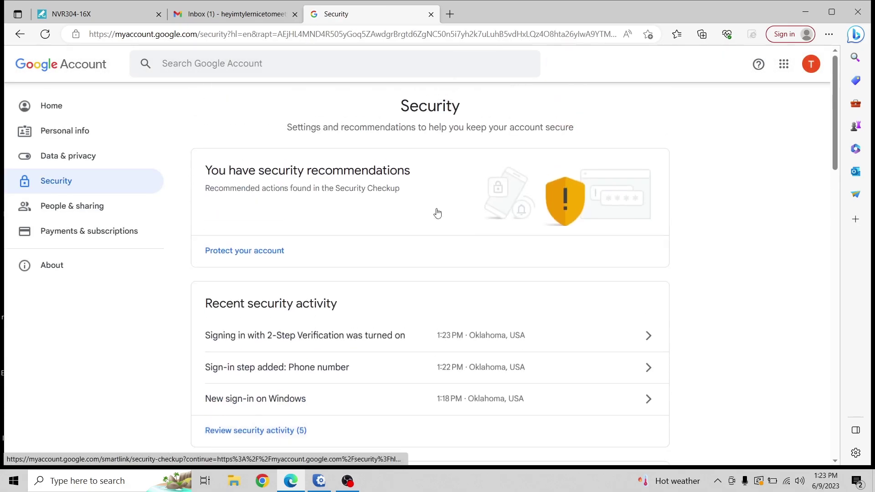
# Step: Scroll the Security page and open the 2-Step Verification settings
pyautogui.scroll(-6, 433, 212)
pyautogui.scroll(-1, 423, 217)
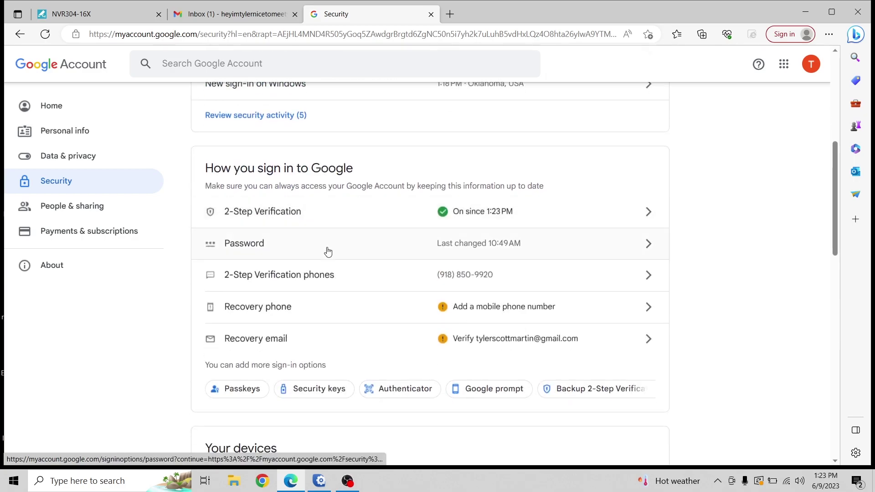
pyautogui.scroll(-2, 341, 255)
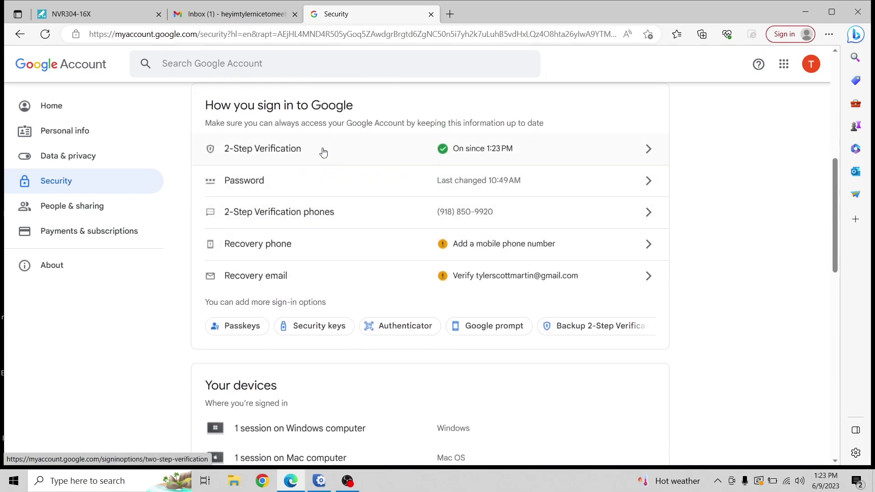
pyautogui.scroll(-3, 376, 153)
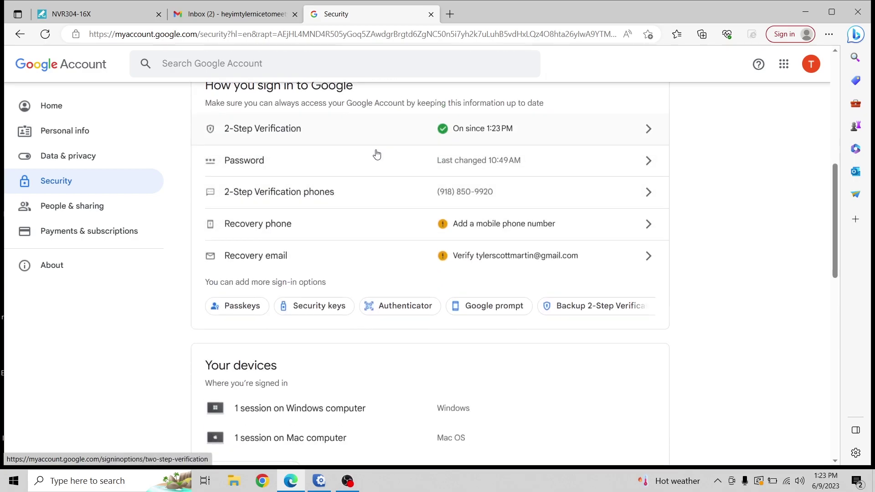
pyautogui.scroll(4, 378, 155)
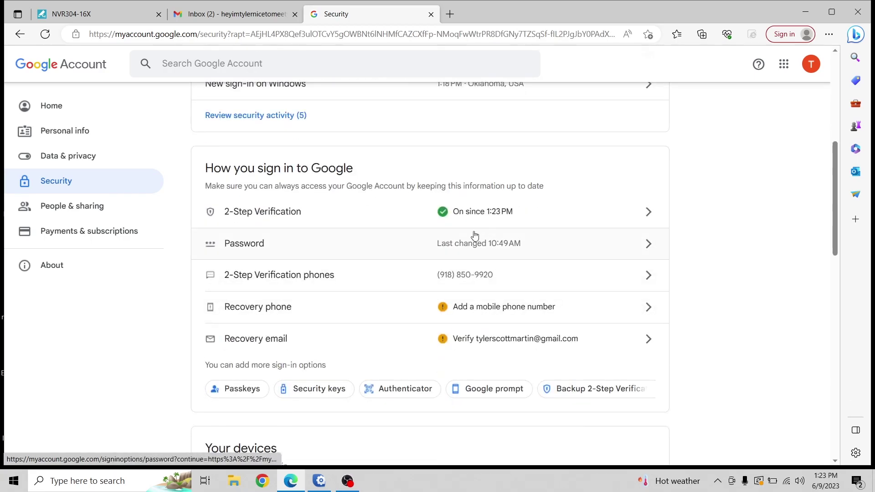
pyautogui.click(647, 212)
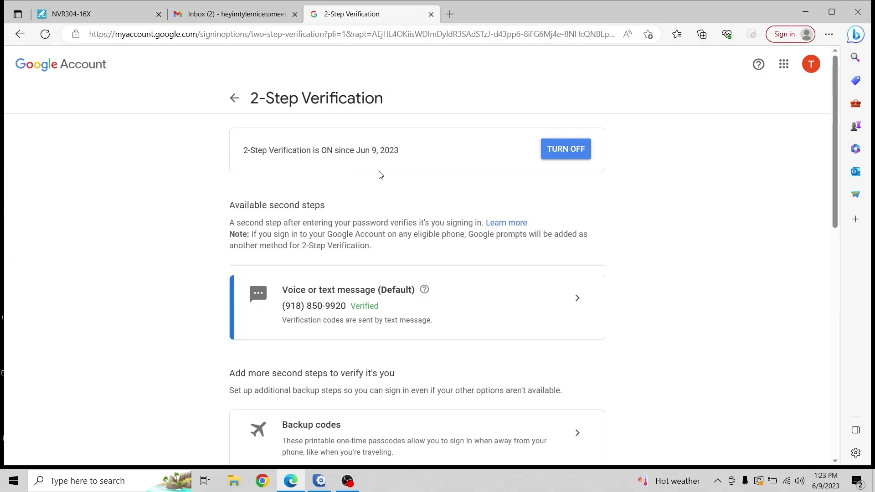
# Step: Generate an app password with custom name 'NVR'
pyautogui.scroll(-12, 380, 175)
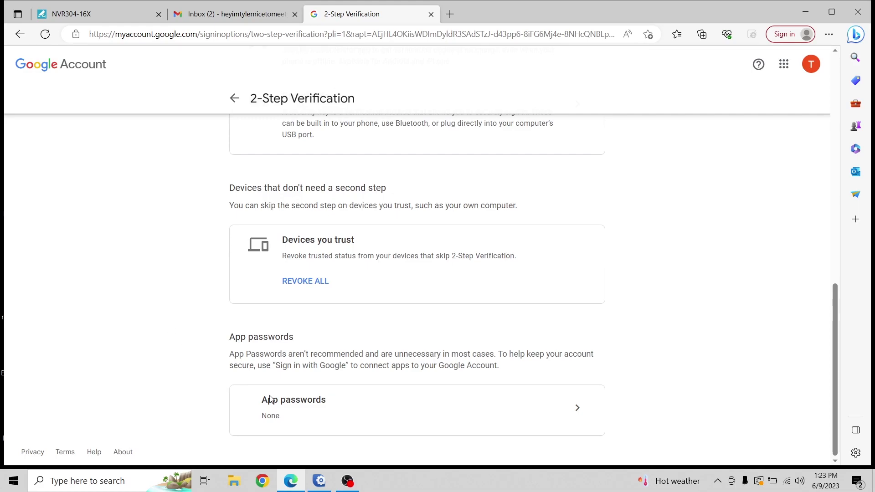
pyautogui.click(568, 409)
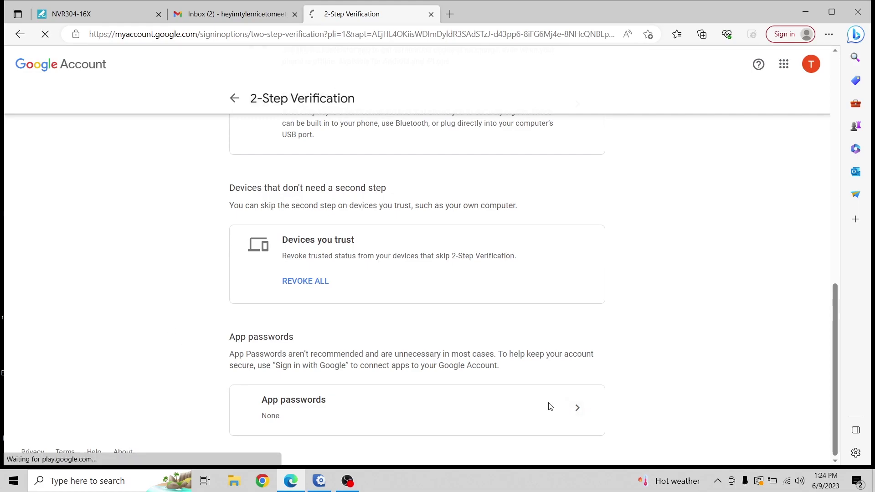
pyautogui.click(307, 237)
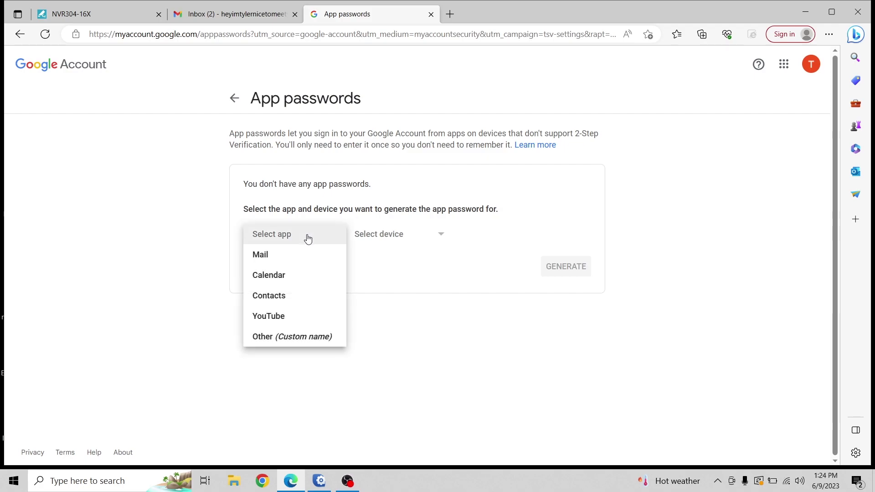
pyautogui.click(300, 337)
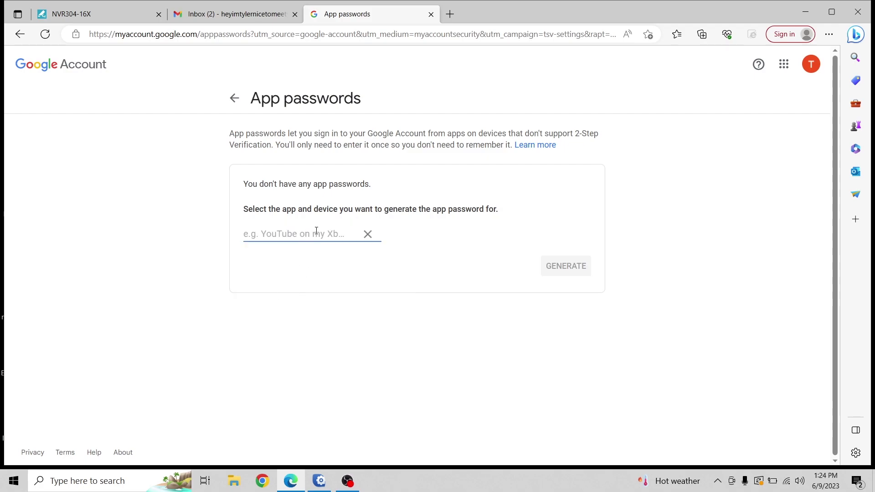
pyautogui.write('NVR')
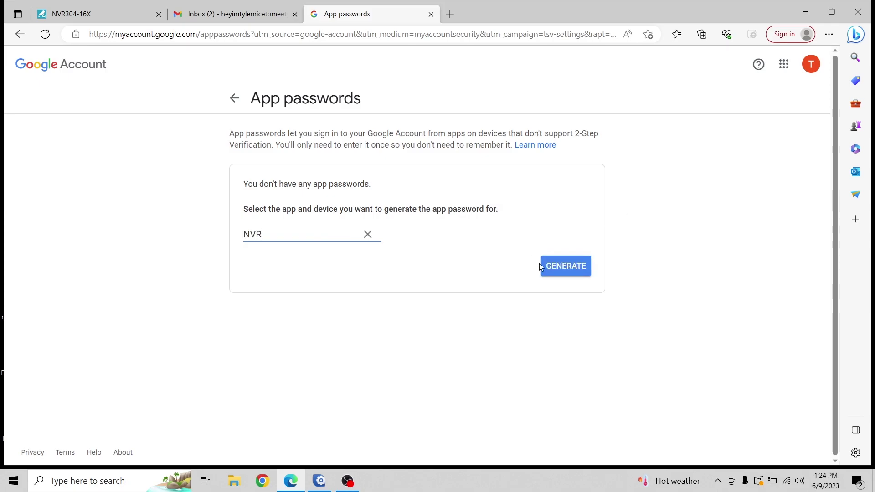
pyautogui.click(542, 266)
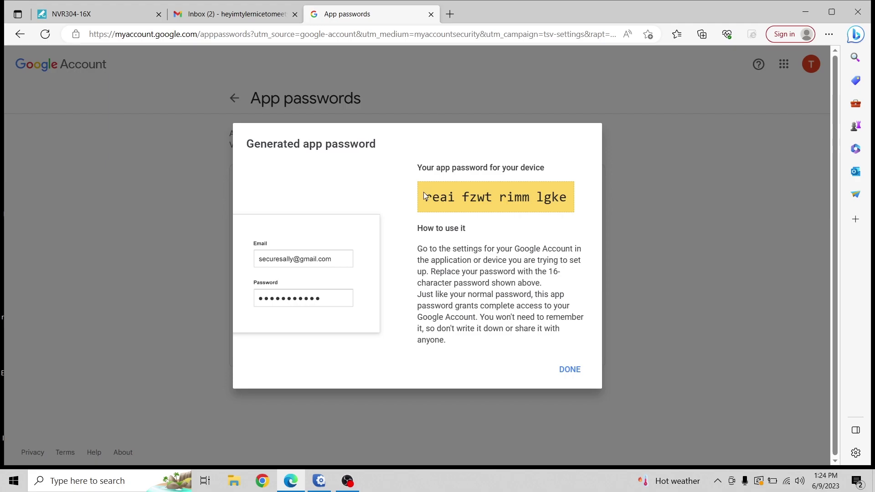
# Step: Copy the generated app password and close the dialog
pyautogui.moveTo(422, 193); pyautogui.dragTo(575, 218)
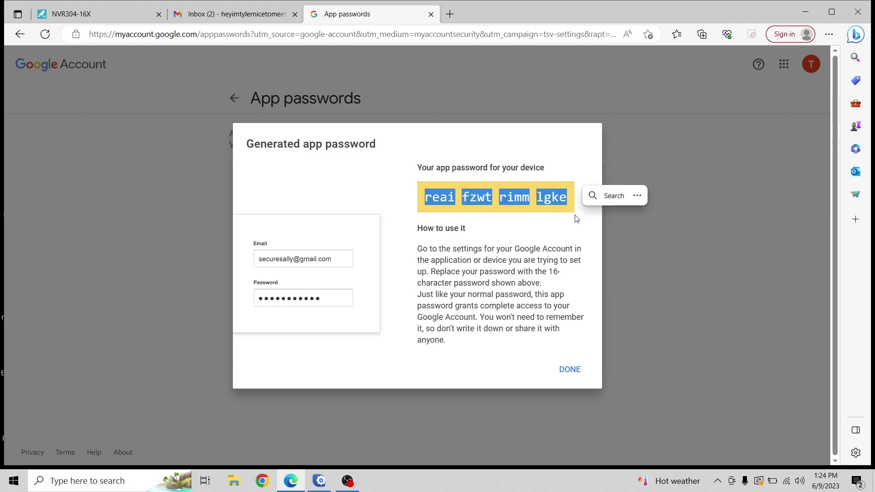
pyautogui.rightClick(499, 194)
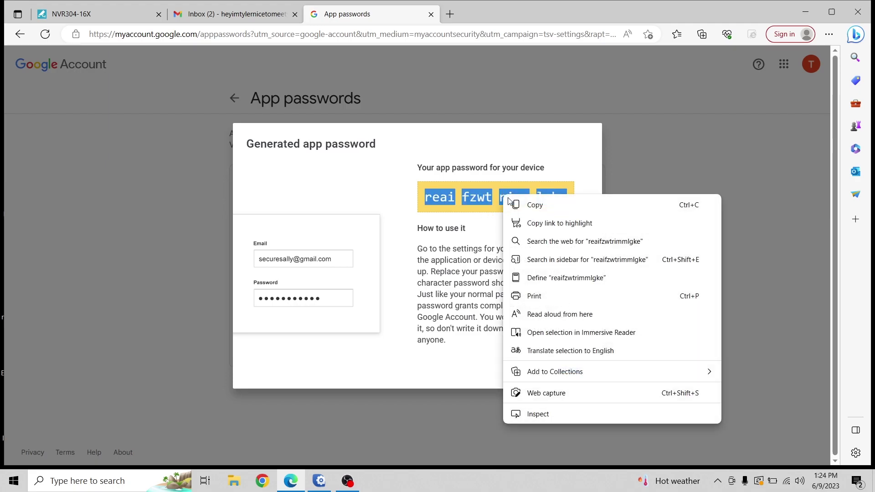
pyautogui.click(543, 199)
pyautogui.press('Escape')
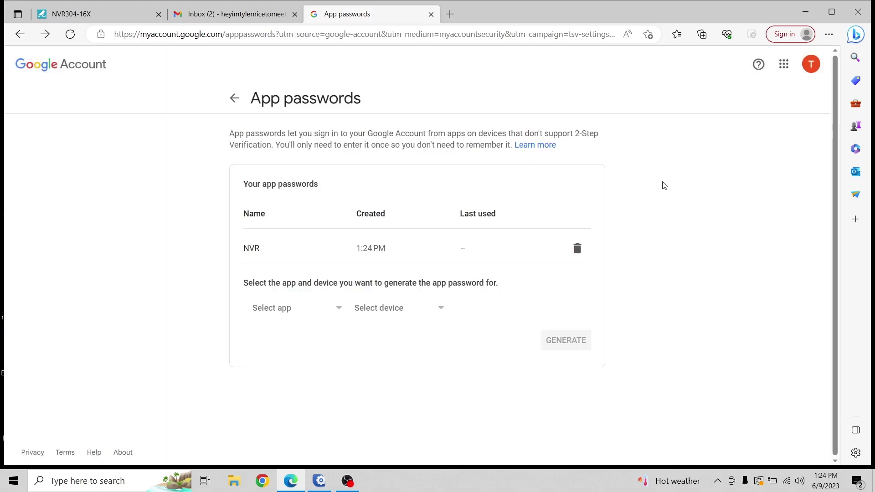
# Step: Back on the NVR, go to Setup > Network > Email settings
pyautogui.click(122, 14)
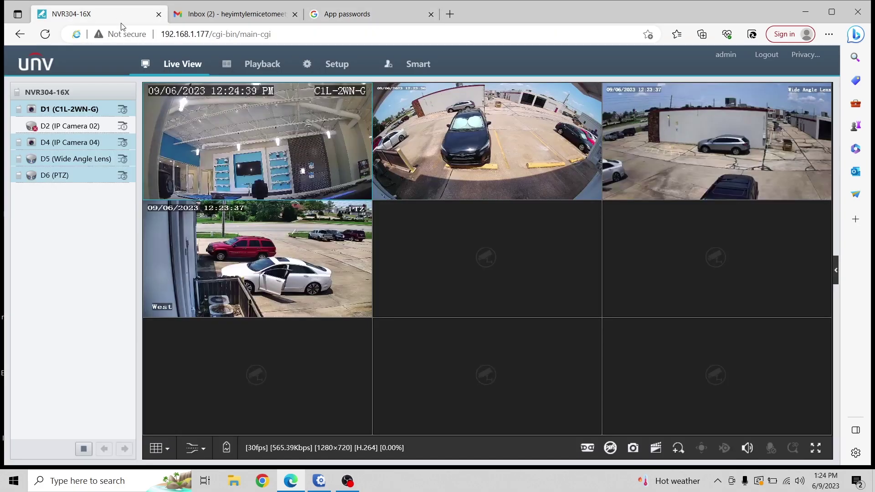
pyautogui.click(333, 66)
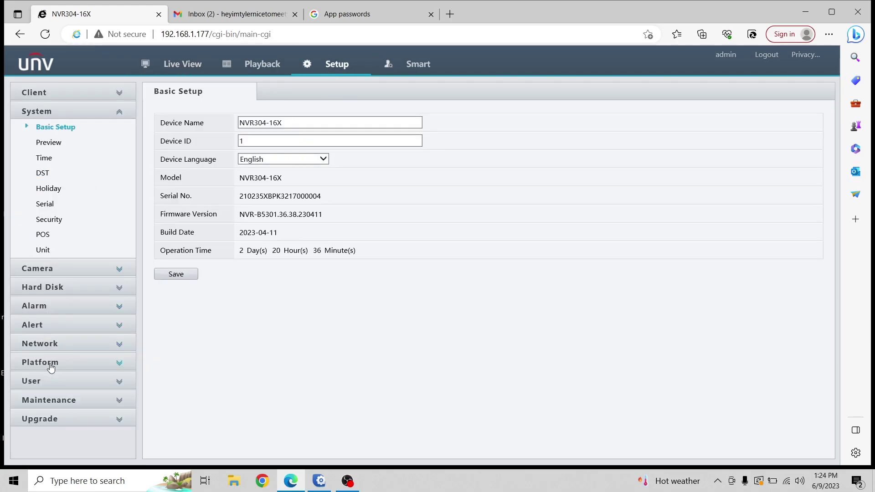
pyautogui.click(53, 349)
pyautogui.click(45, 313)
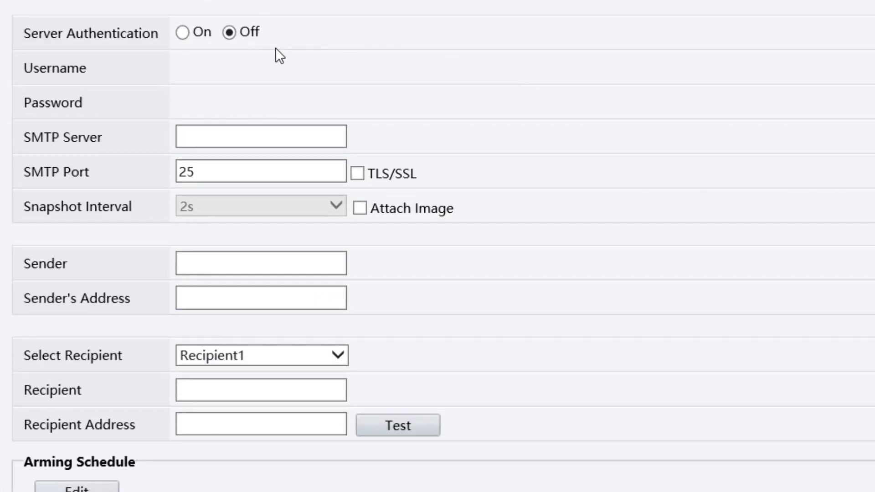
# Step: Turn Server Authentication on, enter the Gmail address as username, and paste the app password
pyautogui.click(192, 34)
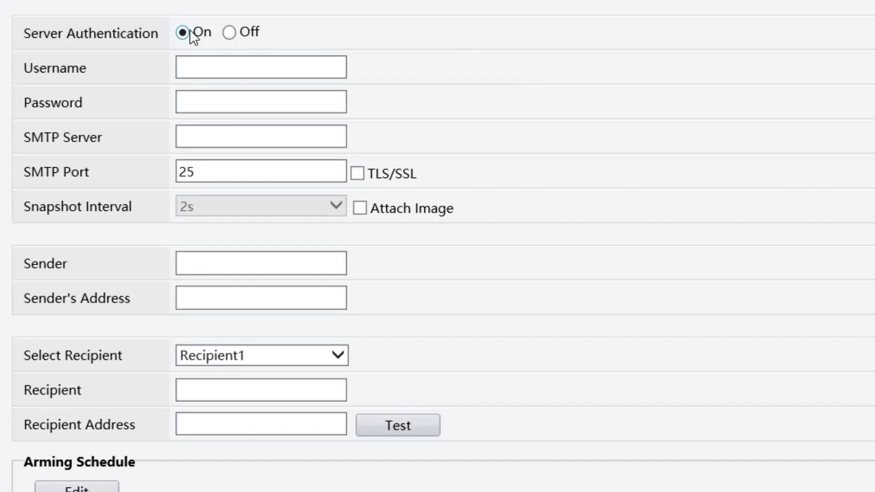
pyautogui.click(285, 58)
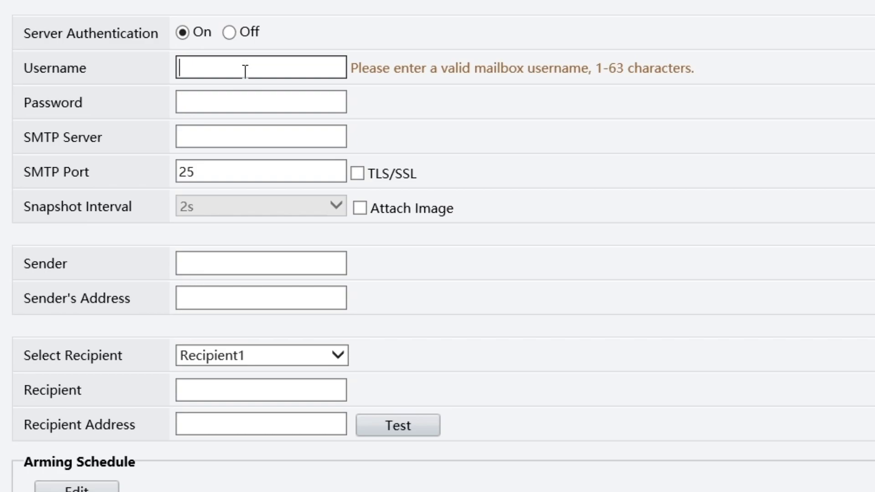
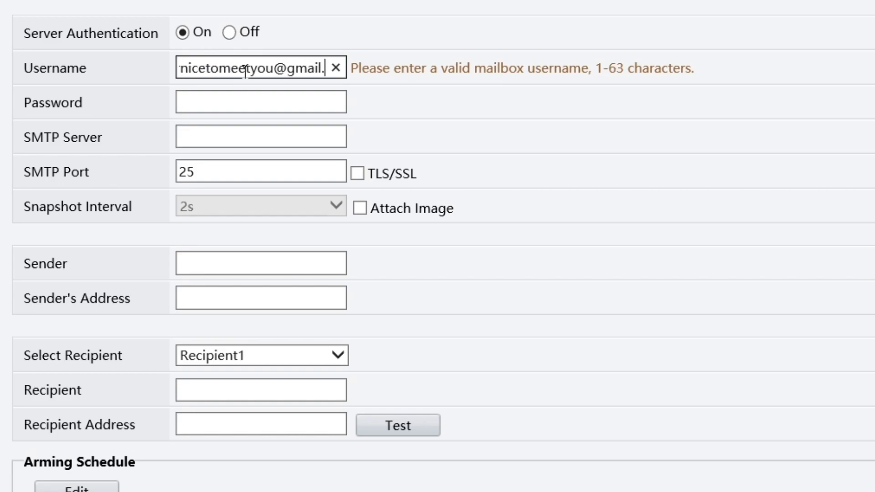
pyautogui.press('Tab')
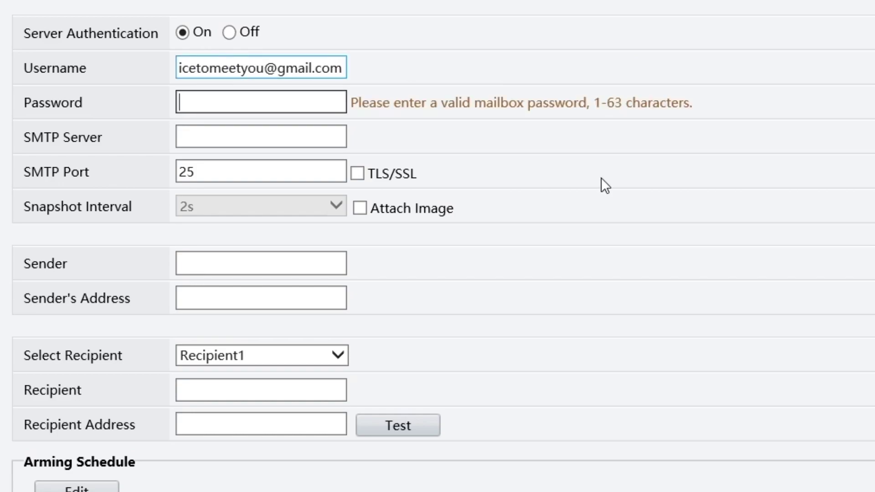
pyautogui.hotkey('ctrl', 'v')
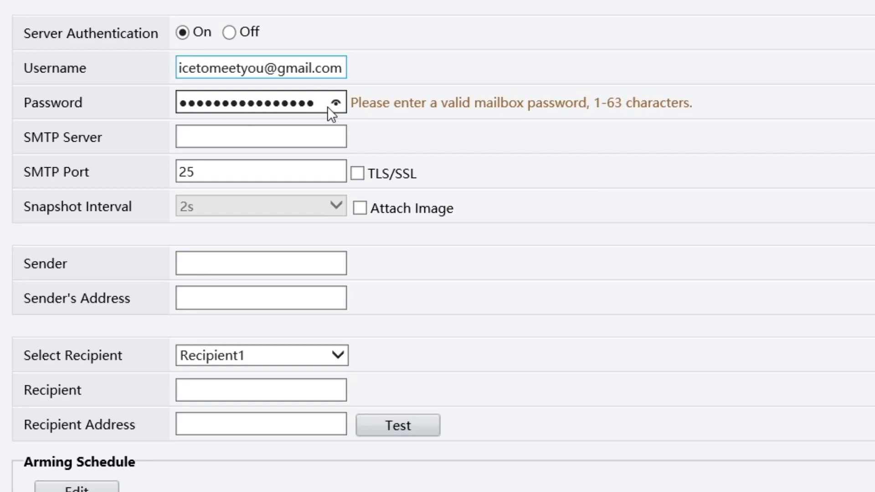
pyautogui.click(331, 105)
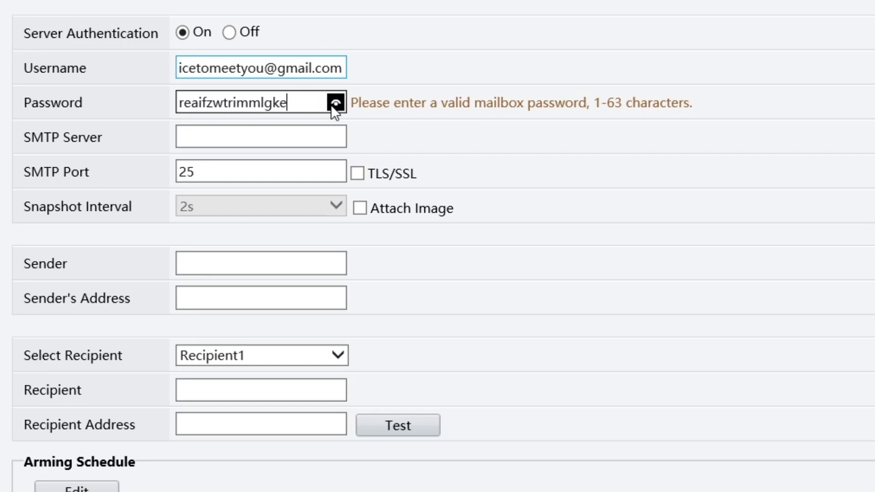
pyautogui.click(334, 105)
# Step: Enter smtp.gmail.com as SMTP server, change port 25 to 587, and enable TLS/SSL
pyautogui.click(264, 137)
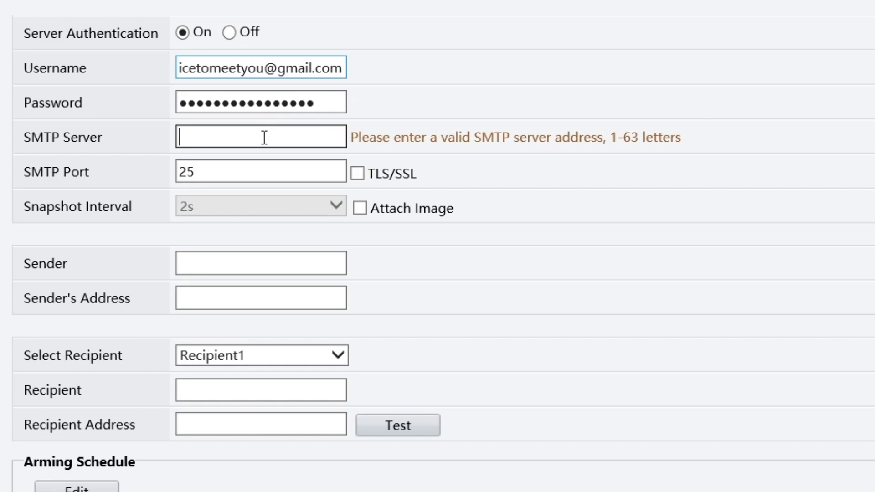
pyautogui.write('smtp.gmail.com')
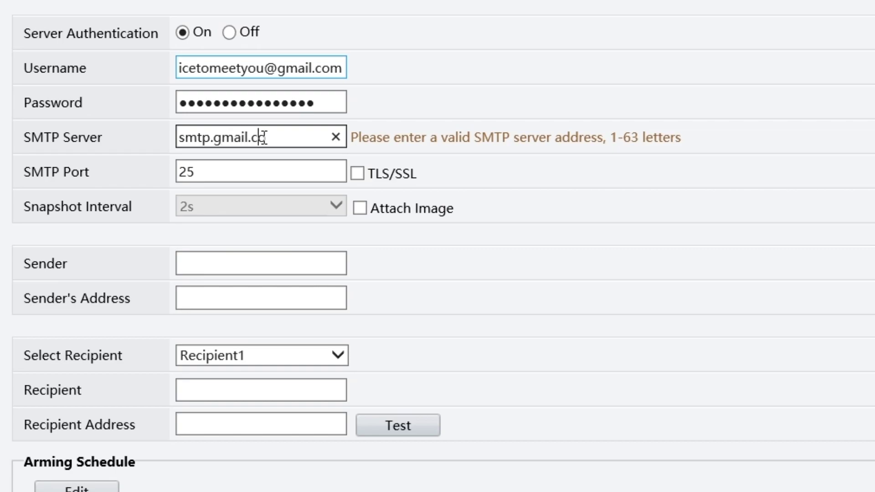
pyautogui.doubleClick(242, 176)
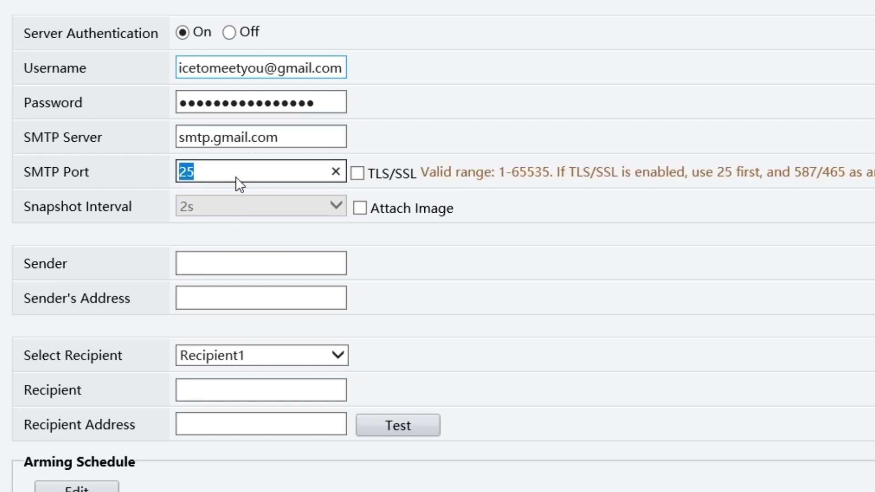
pyautogui.write('587')
pyautogui.click(370, 176)
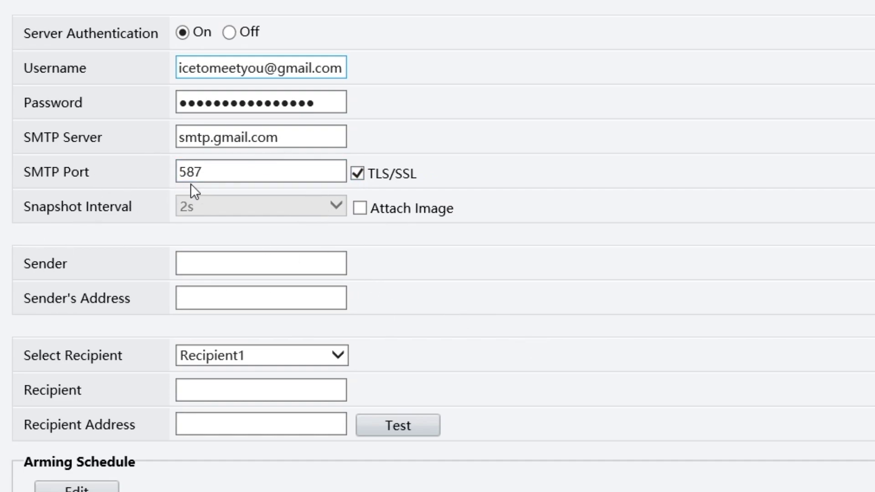
# Step: Enable Attach Image with a 2s snapshot interval
pyautogui.click(359, 208)
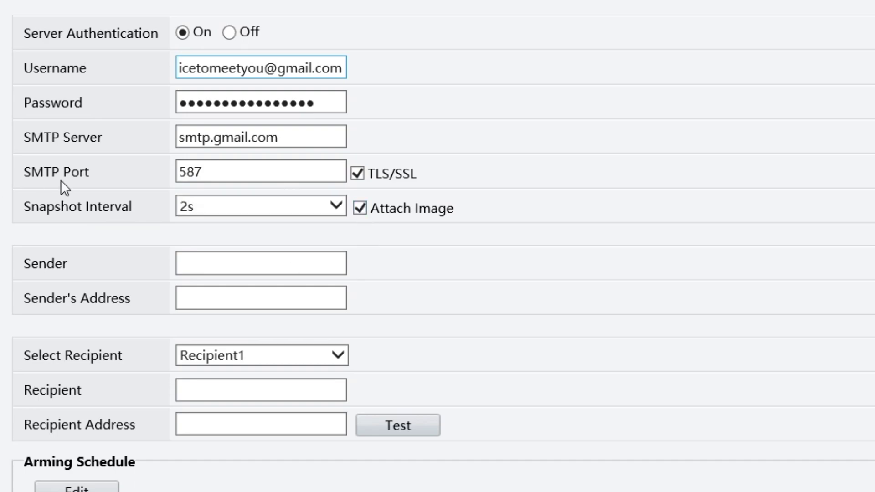
pyautogui.click(218, 200)
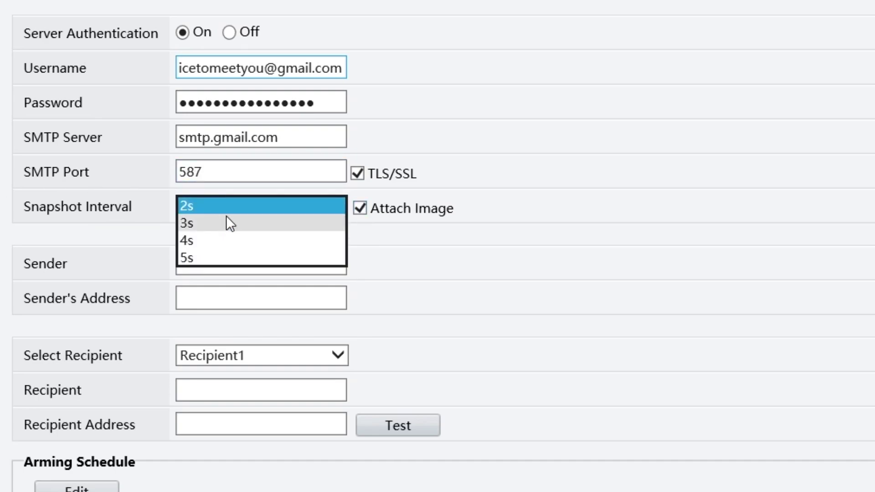
pyautogui.click(228, 213)
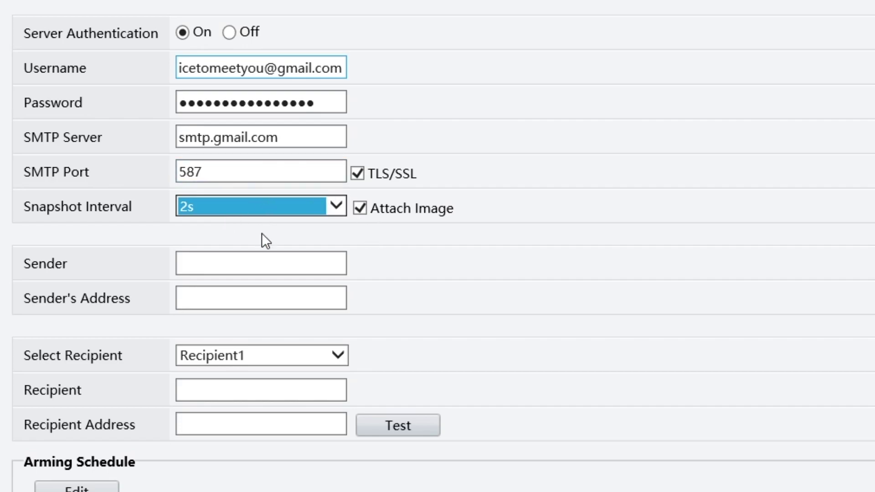
# Step: Set Sender to 'NVR' and paste the Gmail username into Sender's Address
pyautogui.scroll(-2, 250, 294)
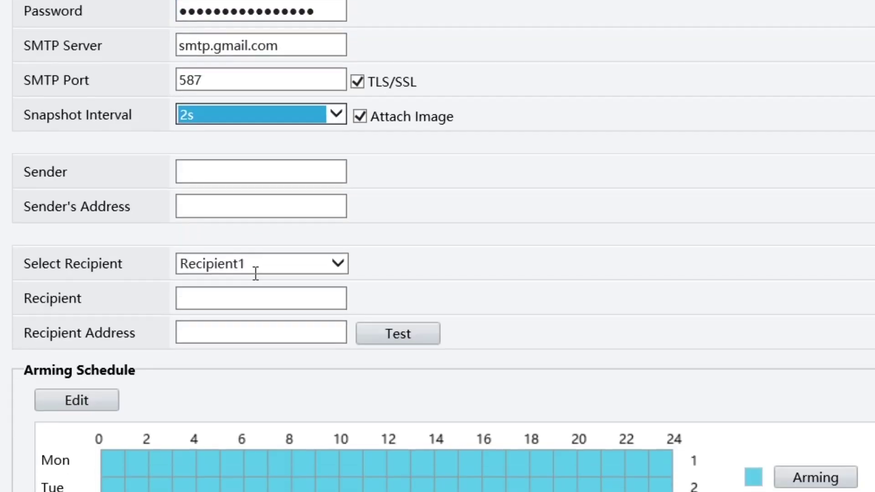
pyautogui.click(263, 167)
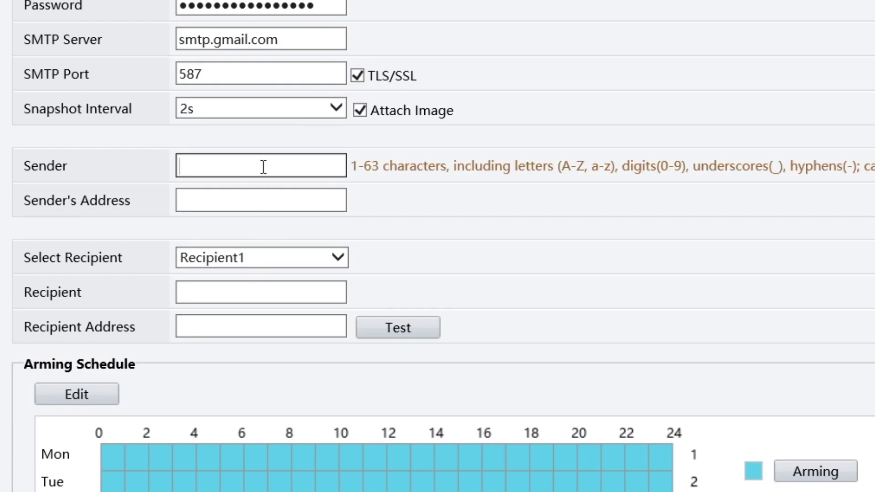
pyautogui.write('NVR')
pyautogui.press('Tab')
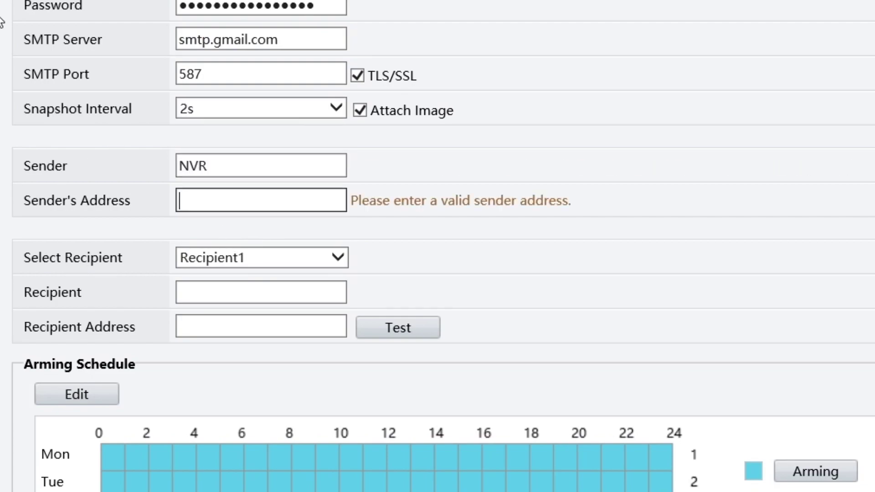
pyautogui.scroll(2, 260, 137)
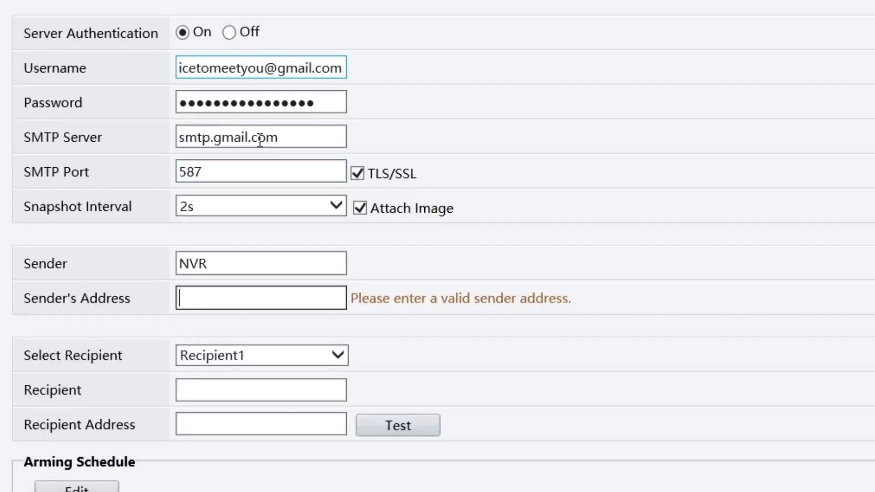
pyautogui.doubleClick(270, 89)
pyautogui.tripleClick(272, 78)
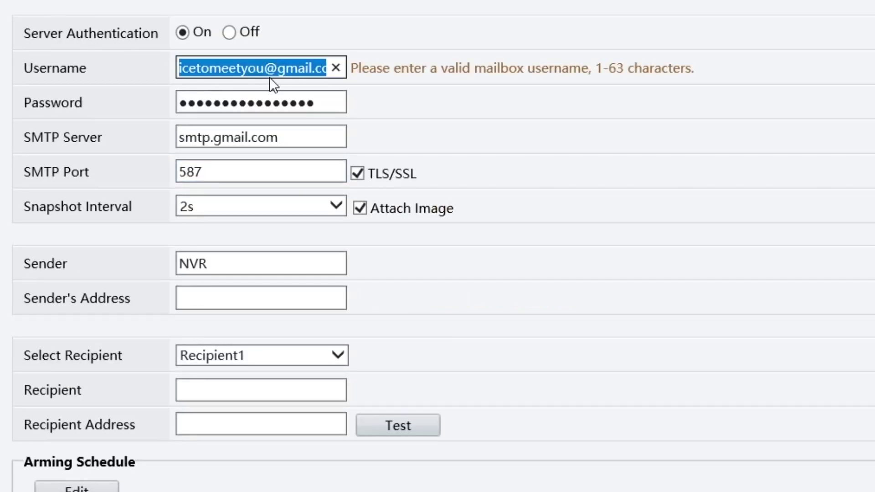
pyautogui.click(220, 302)
pyautogui.hotkey('ctrl', 'v')
pyautogui.scroll(-3, 335, 357)
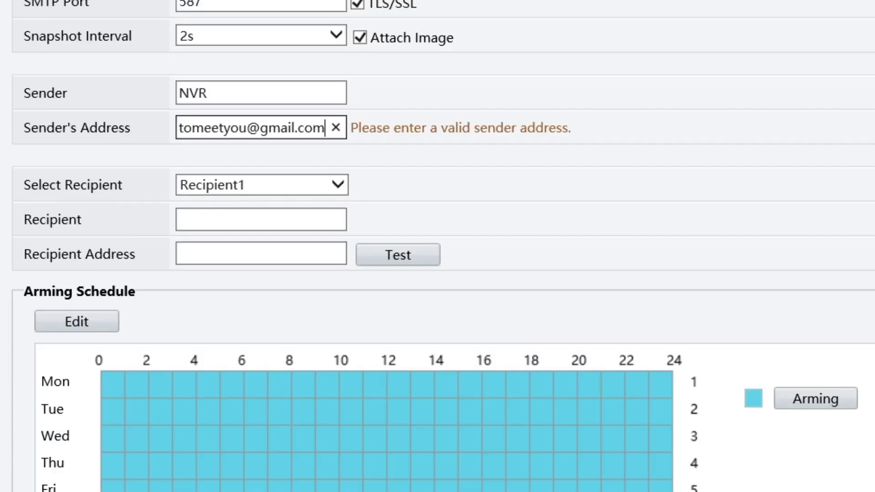
# Step: Fill Recipient1 with the recipient's name and the Gmail address
pyautogui.click(223, 183)
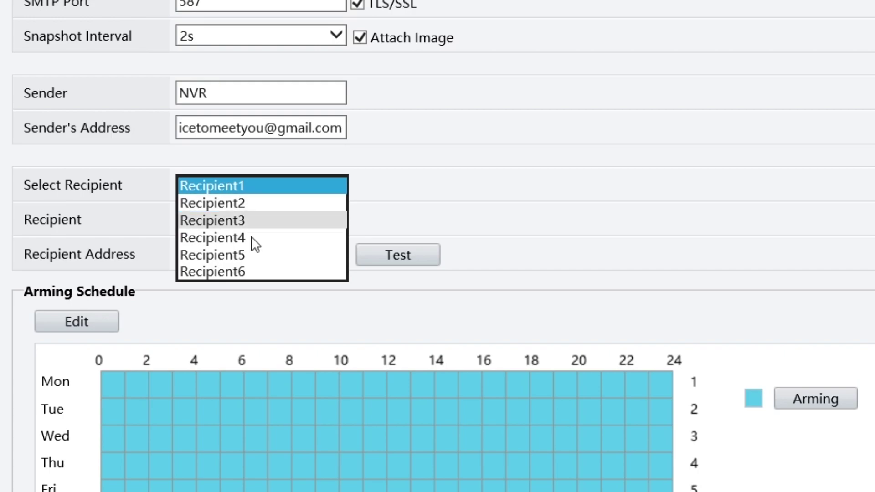
pyautogui.click(248, 185)
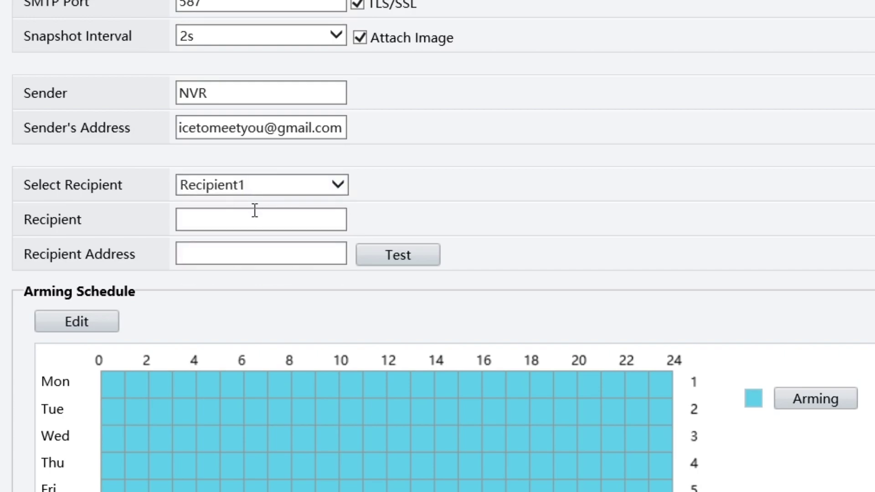
pyautogui.click(248, 213)
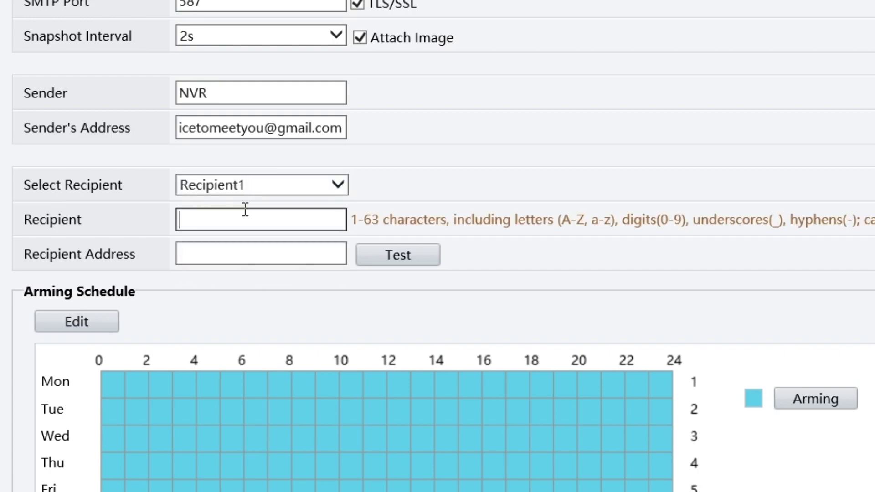
pyautogui.write('Tyler')
pyautogui.click(220, 252)
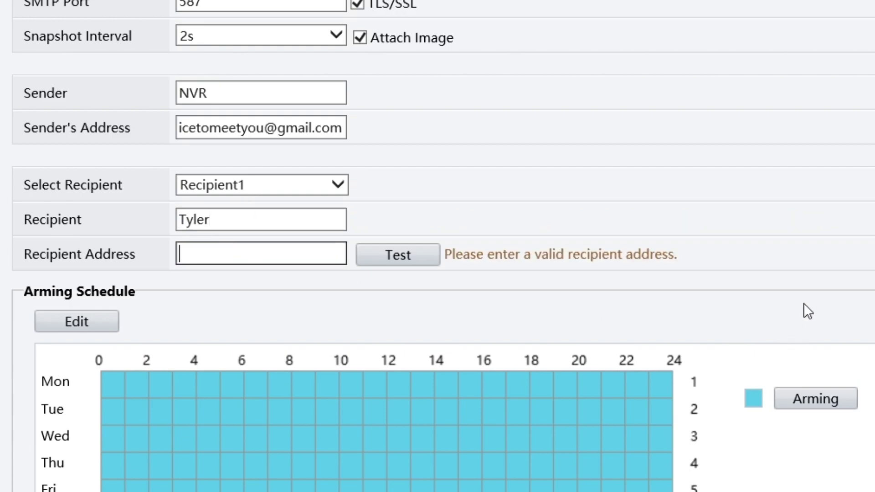
pyautogui.hotkey('ctrl', 'v')
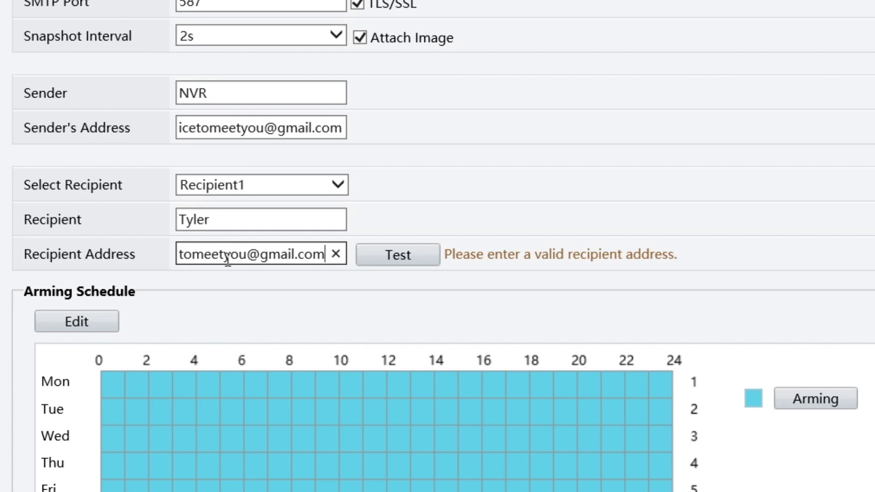
# Step: Check the recipient address, send a test email, and switch to Gmail
pyautogui.moveTo(226, 260); pyautogui.dragTo(46, 234)
pyautogui.click(535, 232)
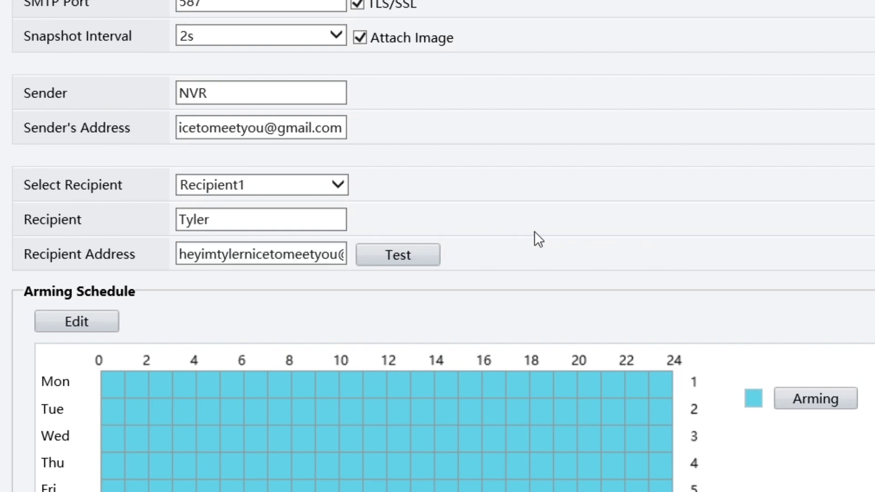
pyautogui.click(418, 256)
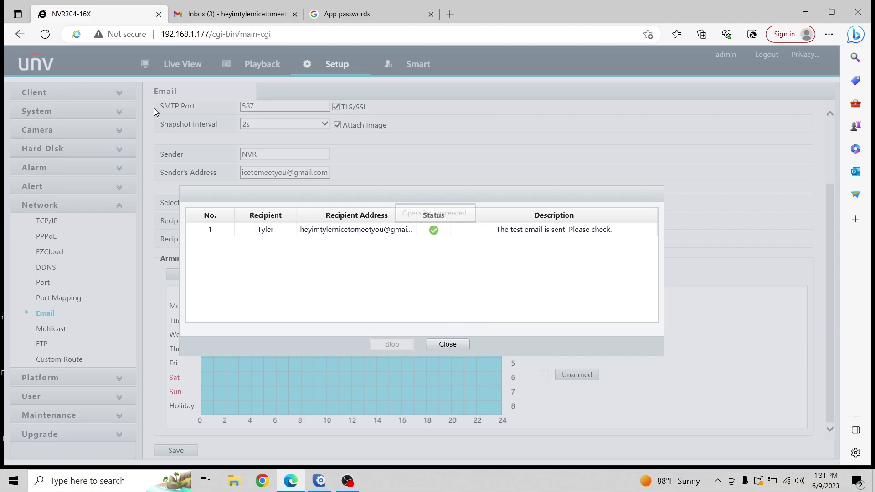
pyautogui.click(222, 18)
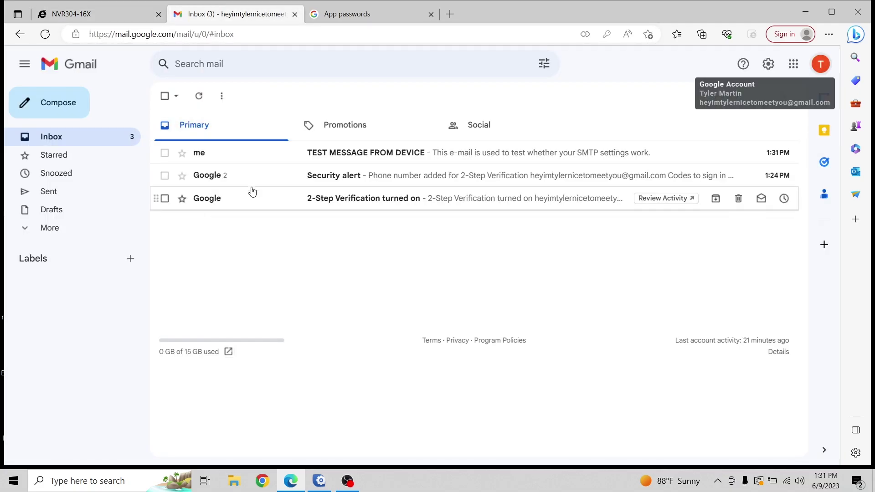
# Step: Open the 'TEST MESSAGE FROM DEVICE' email from sender NVR, then return to the NVR tab
pyautogui.click(376, 165)
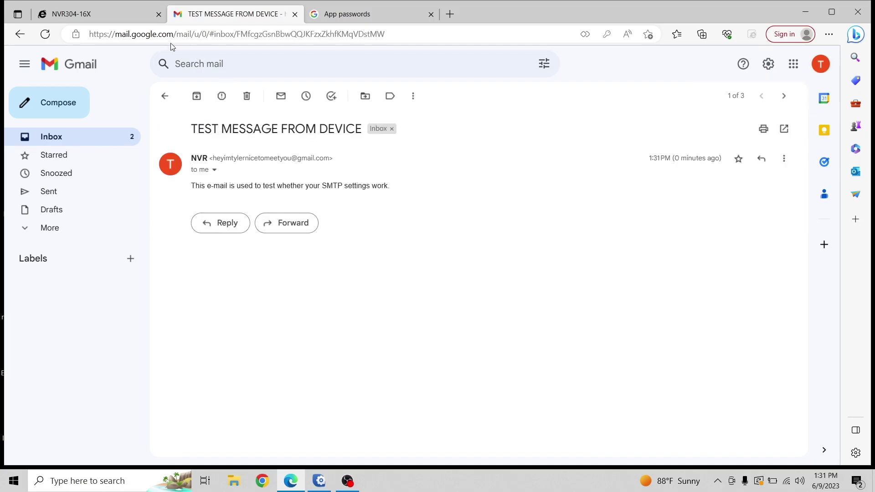
pyautogui.click(117, 16)
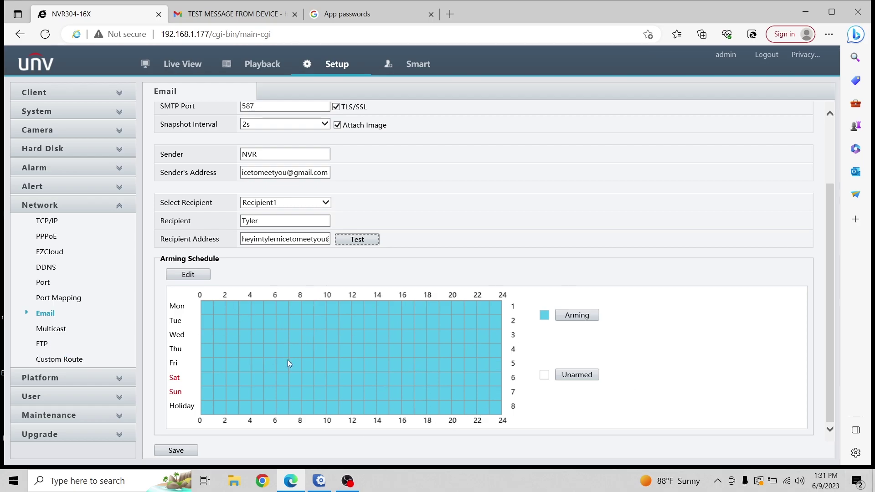
# Step: Save the NVR email settings
pyautogui.click(174, 450)
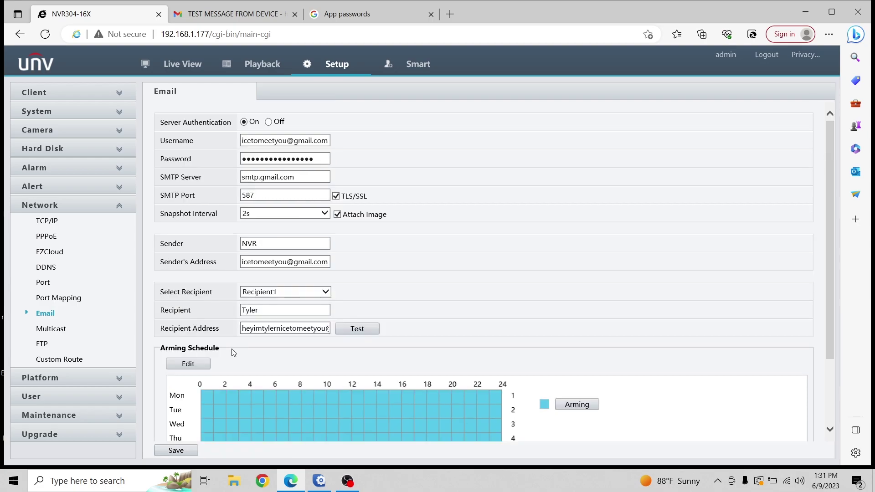
pyautogui.scroll(-2, 232, 341)
pyautogui.scroll(2, 273, 338)
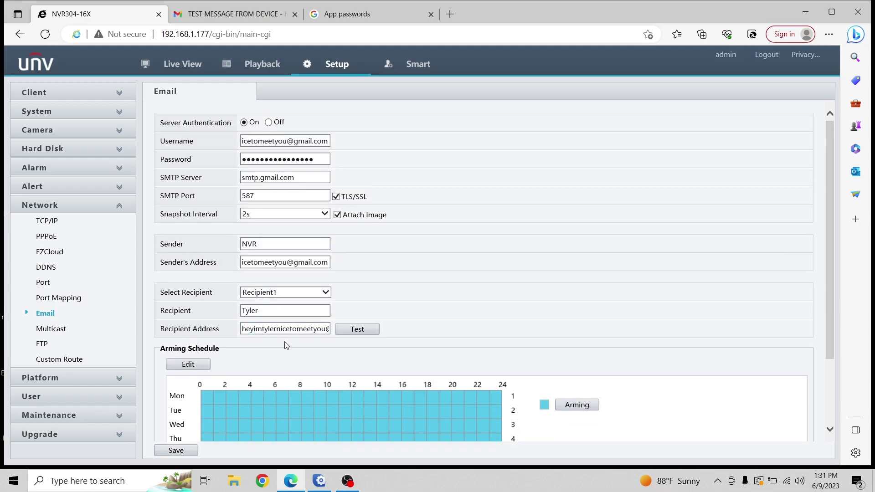
pyautogui.scroll(-1, 269, 329)
pyautogui.scroll(-1, 268, 329)
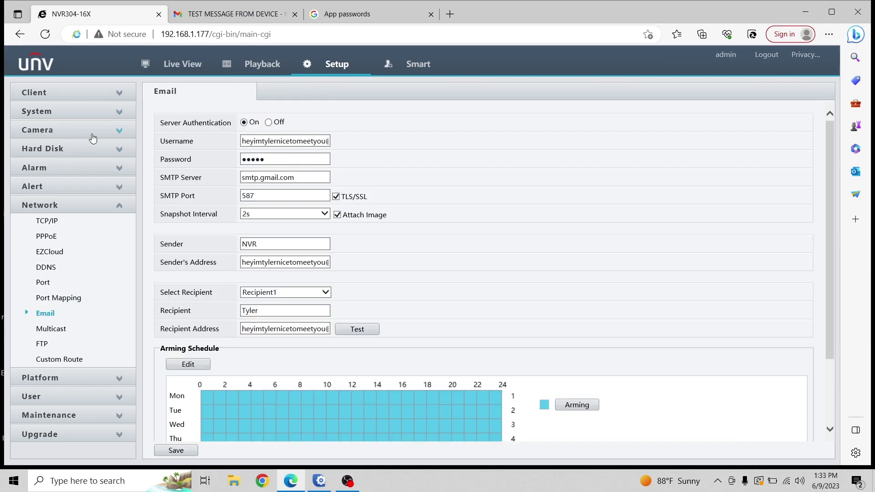
# Step: Enable Send Email in camera D1's motion detection trigger actions and save
pyautogui.click(98, 134)
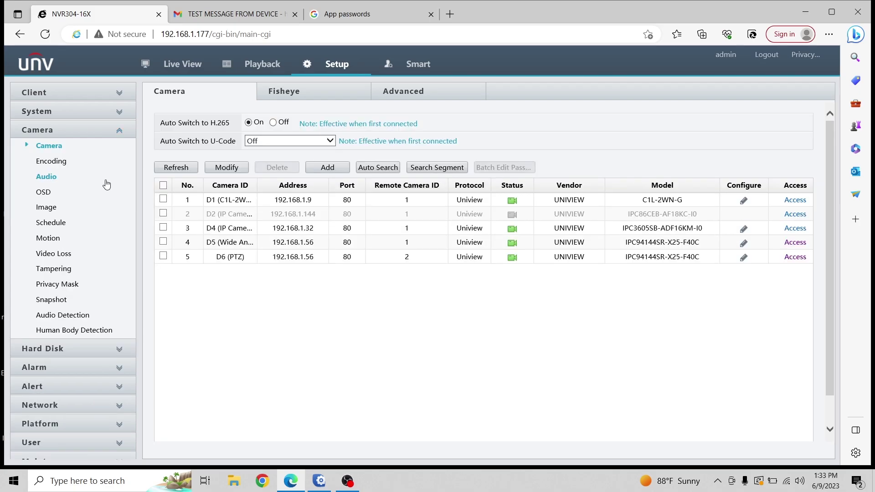
pyautogui.click(59, 238)
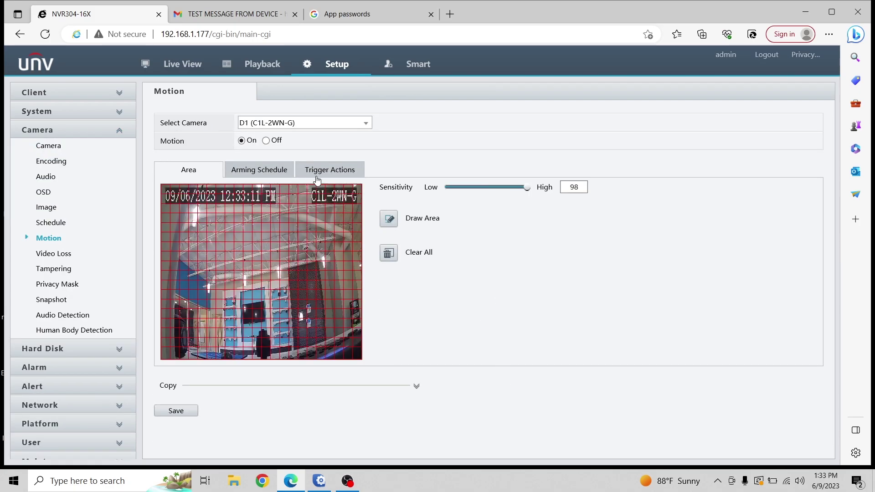
pyautogui.click(328, 173)
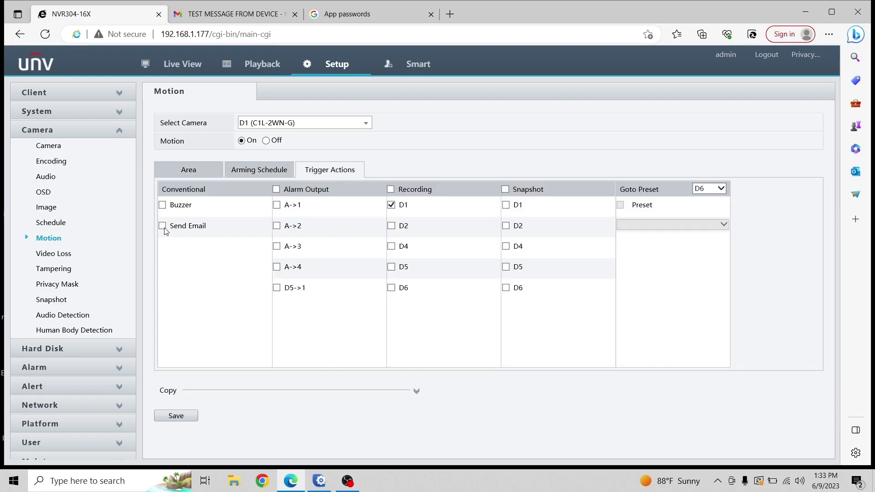
pyautogui.click(181, 414)
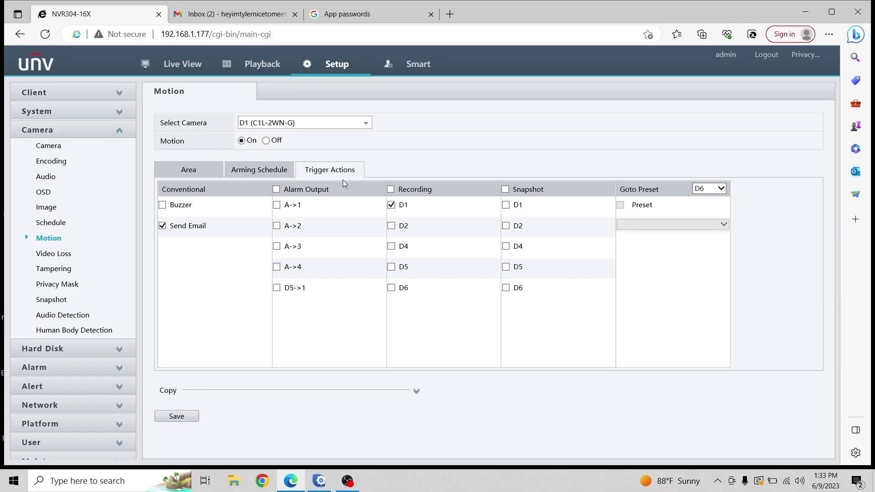
pyautogui.click(189, 169)
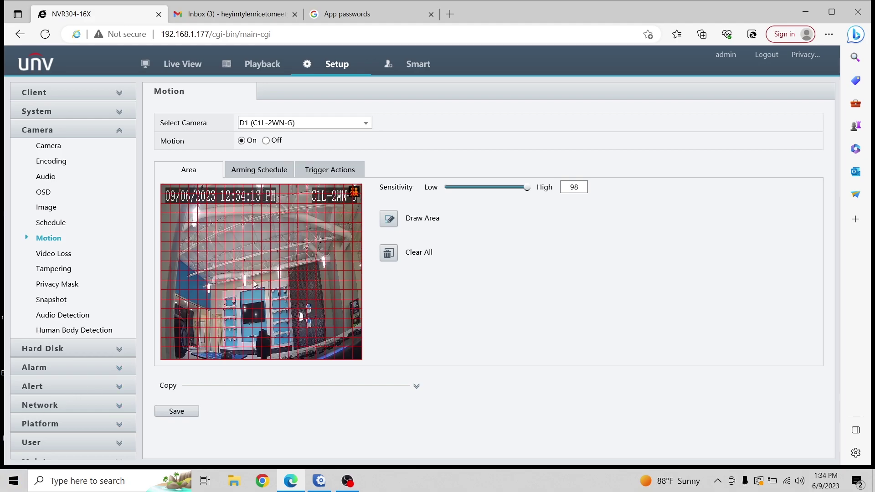
# Step: Open the Motion Detection alarm email in Gmail, then return to the NVR
pyautogui.click(232, 16)
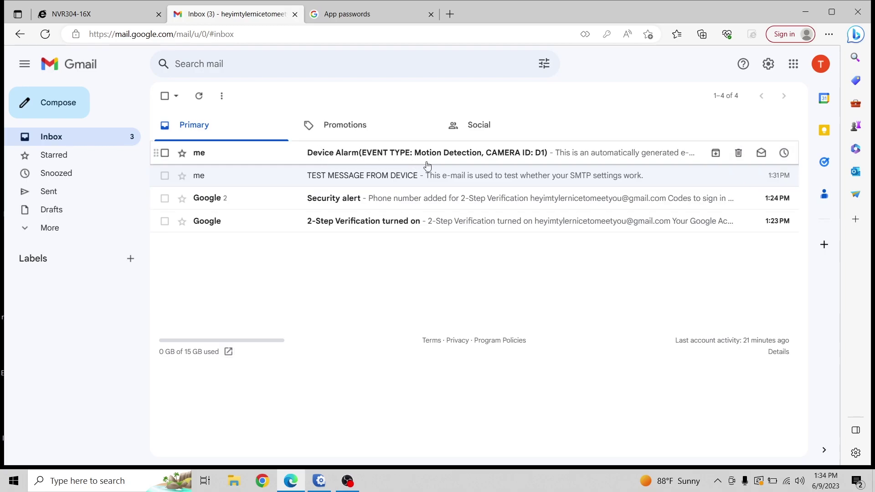
pyautogui.click(485, 159)
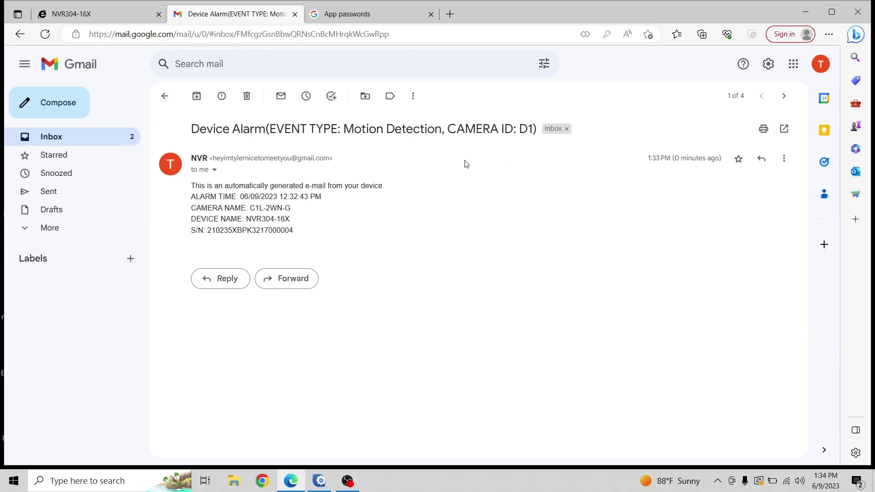
pyautogui.hotkey('ctrl', 'shift', 'Tab')
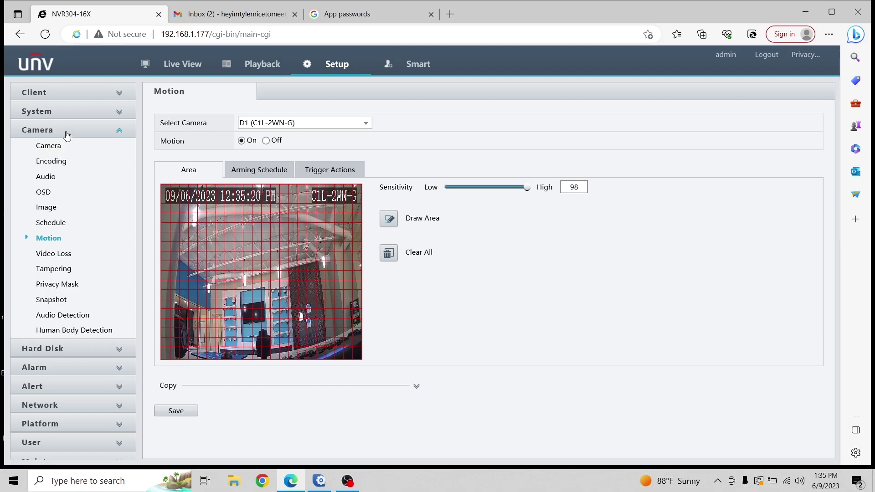
# Step: Browse the Video Loss, Tampering, Privacy Mask and Human Body Detection pages, then open Alert settings
pyautogui.click(93, 252)
pyautogui.click(255, 172)
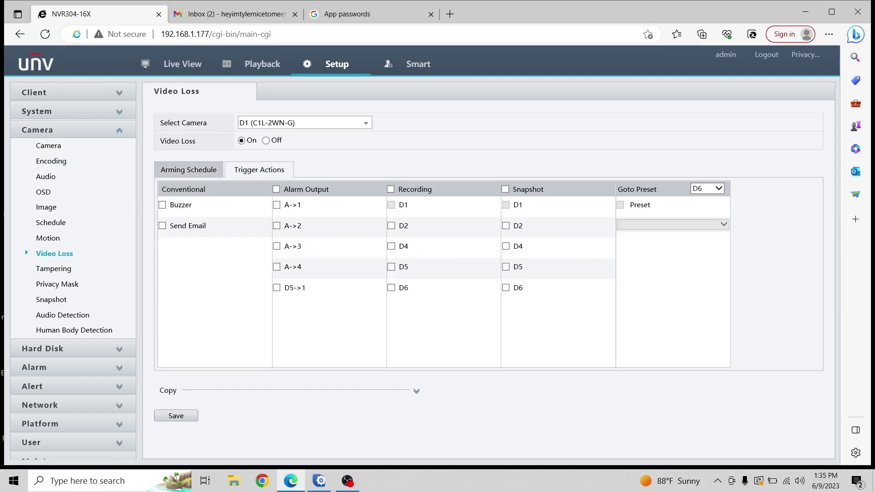
pyautogui.click(64, 270)
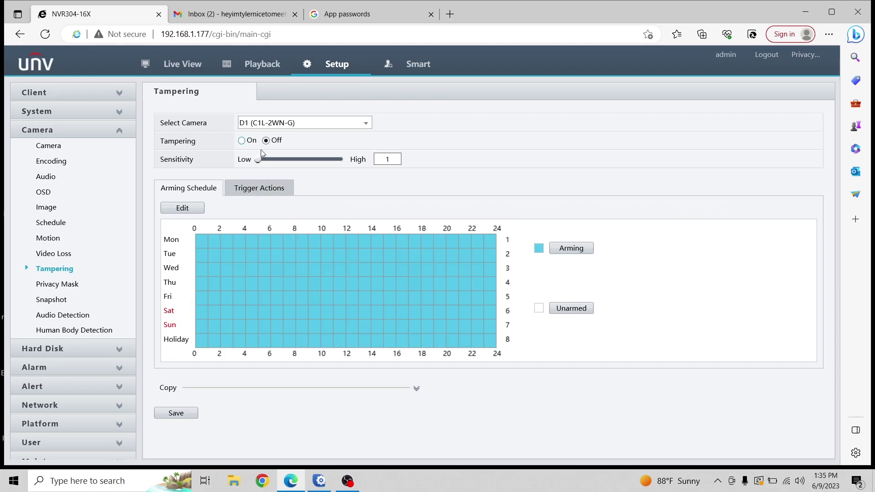
pyautogui.click(76, 286)
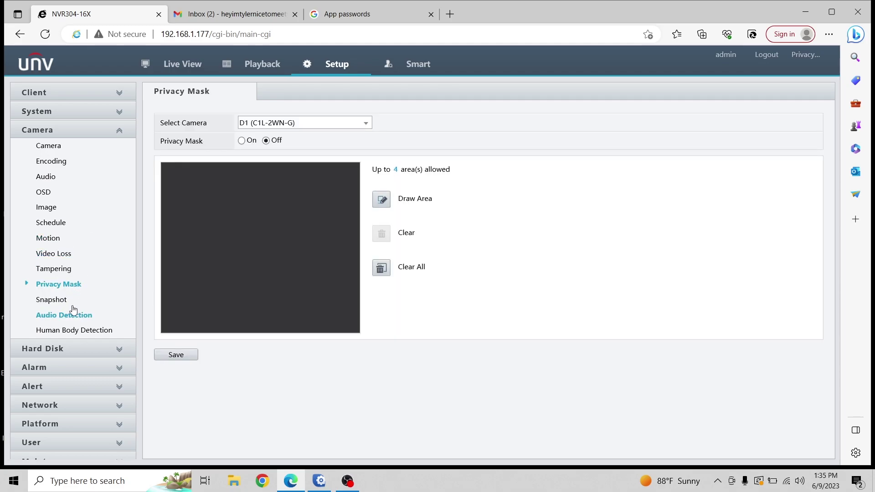
pyautogui.click(74, 330)
pyautogui.click(81, 387)
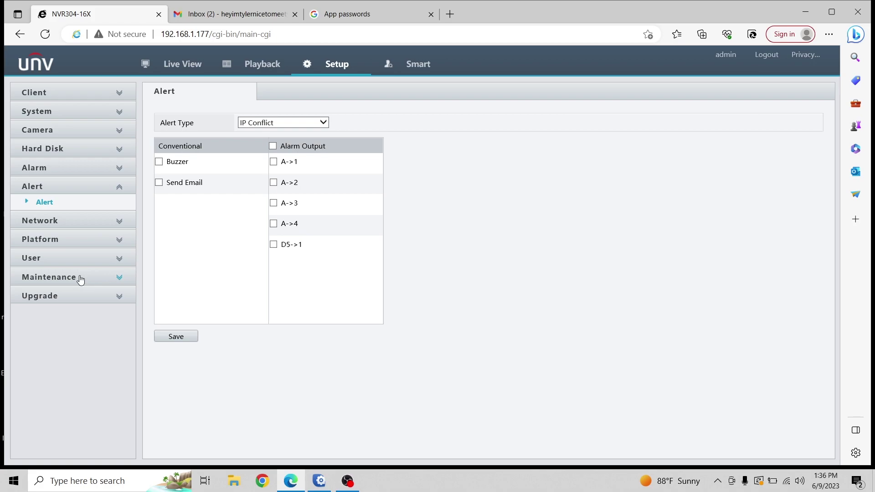
# Step: Turn on Send Email for the IP Conflict alert, review the alert types, then return to Gmail
pyautogui.click(182, 185)
pyautogui.click(267, 126)
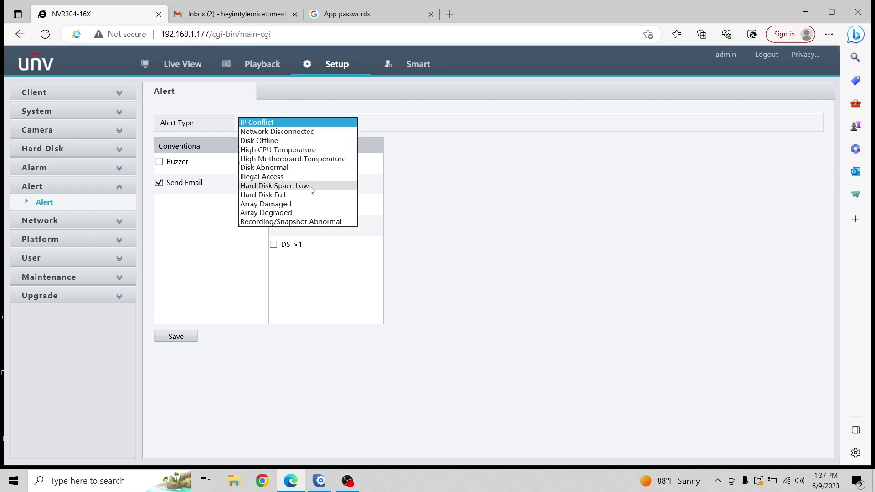
pyautogui.click(455, 165)
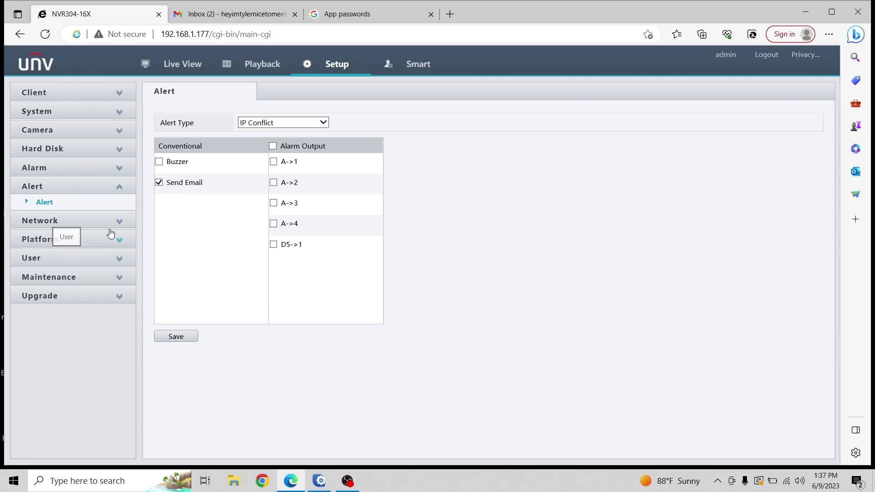
pyautogui.hotkey('ctrl', 'Tab')
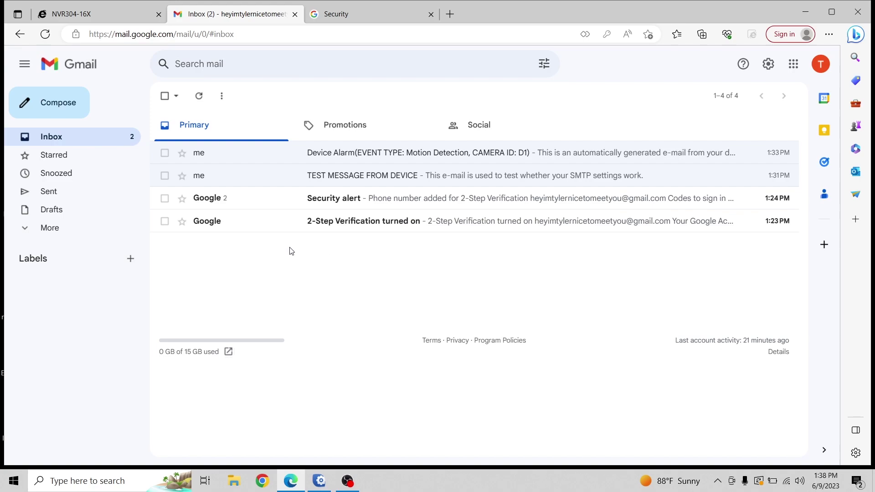